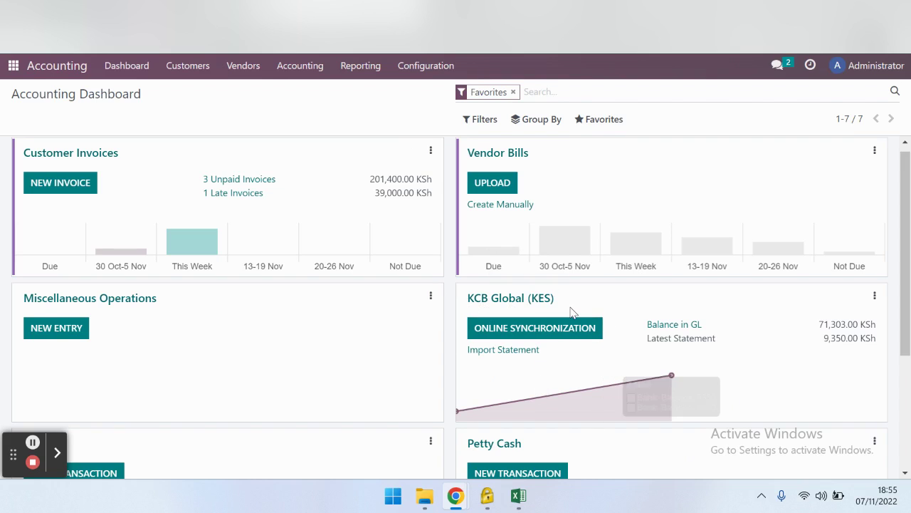
Step: Review unpaid customer invoices, then highlight the spreadsheet's customer and partnerless payments
click(242, 183)
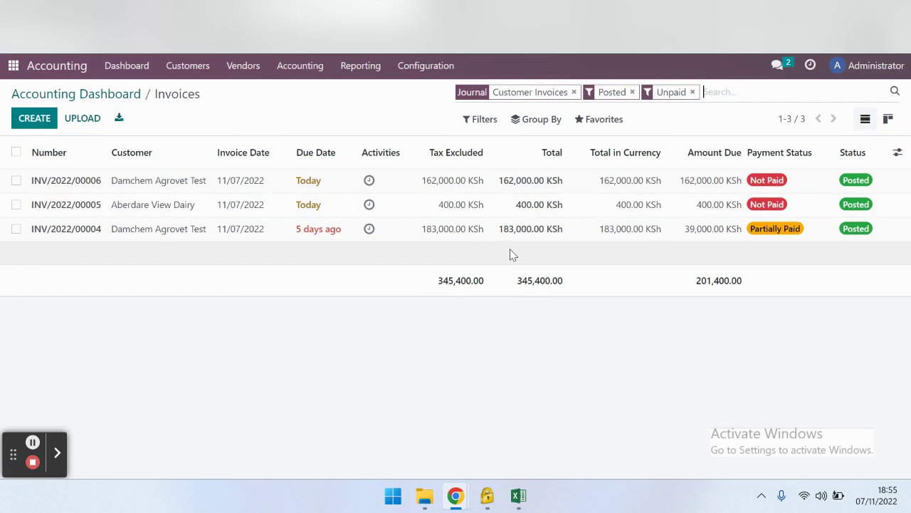
click(129, 99)
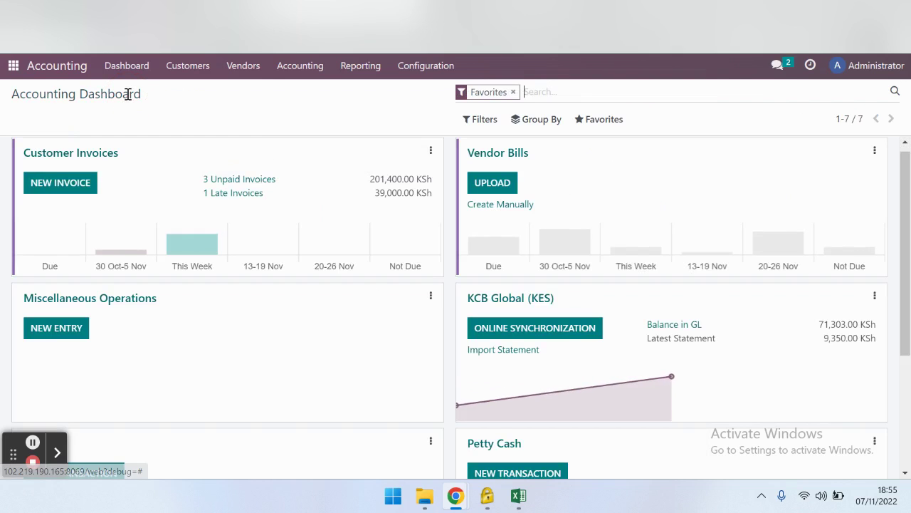
click(518, 502)
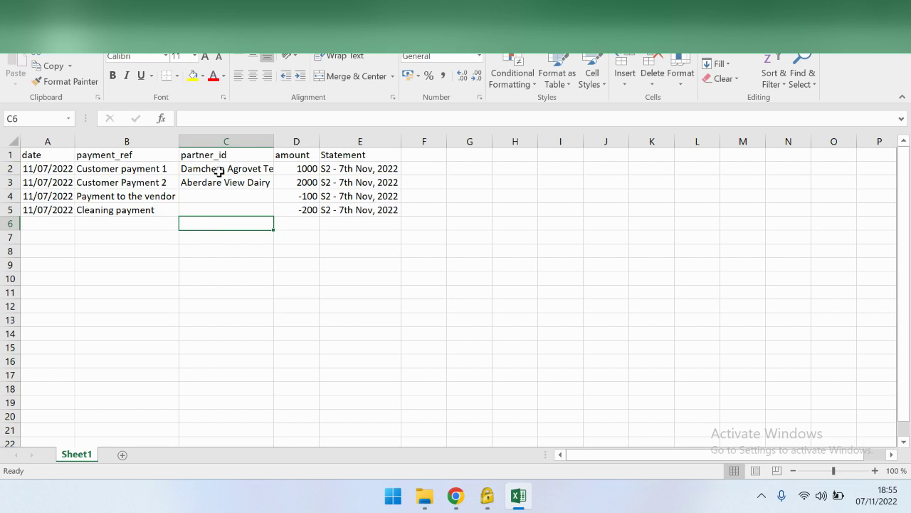
drag(219, 172, 219, 183)
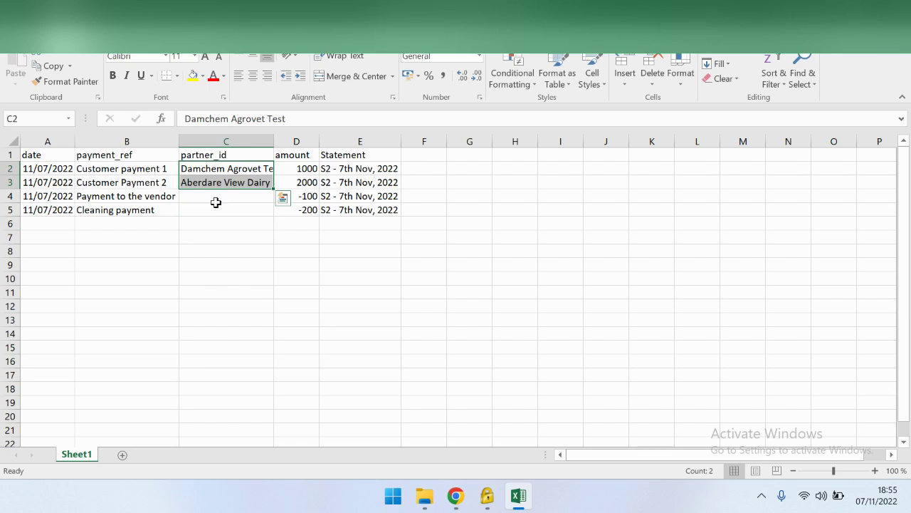
mouse_move(164, 199)
mouse_down()
mouse_move(198, 214)
mouse_move(282, 215)
mouse_up()
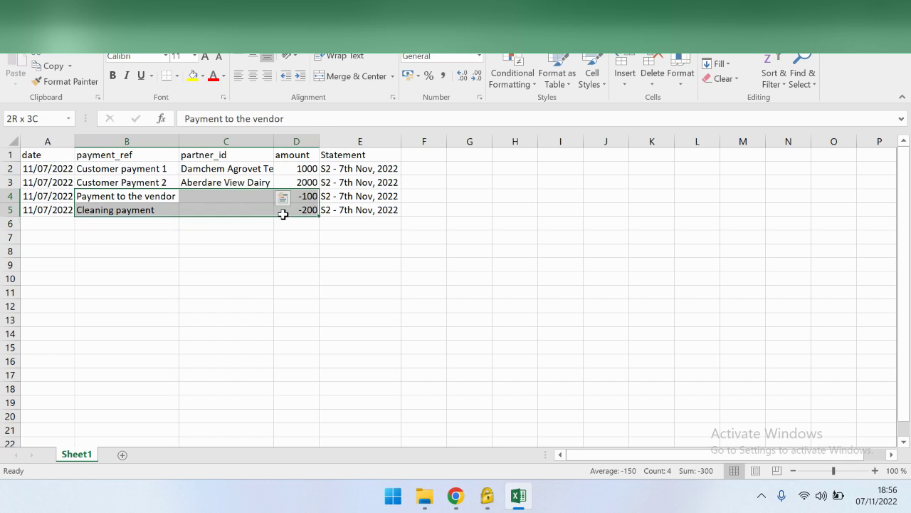
click(295, 278)
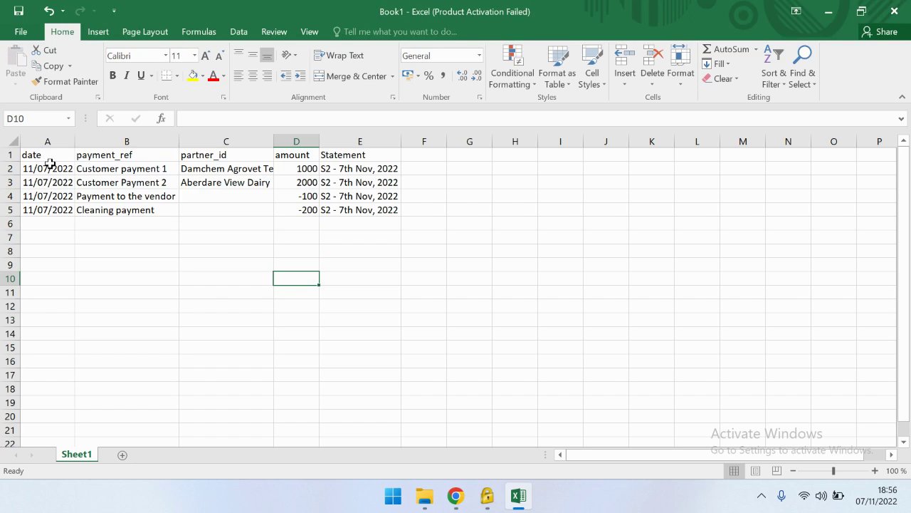
Step: Point out the spreadsheet's partner_id, amount and Statement columns and the statement names
click(211, 154)
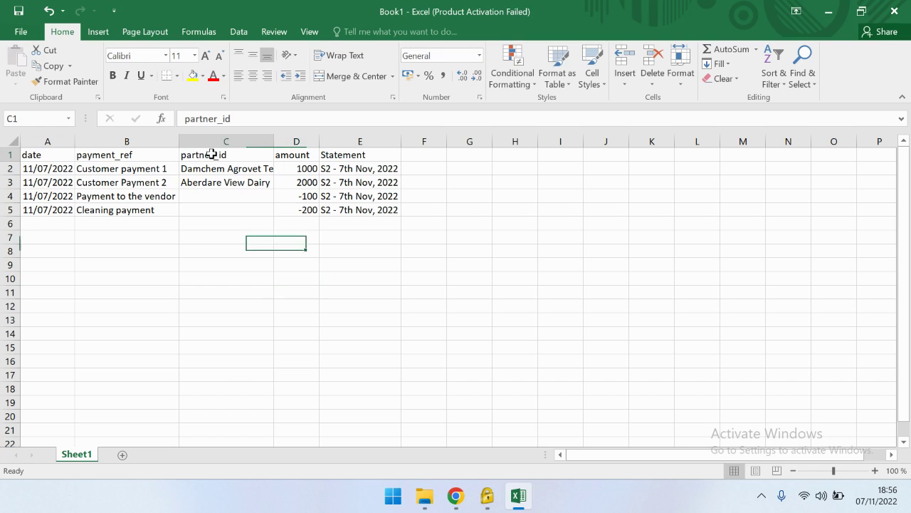
click(295, 154)
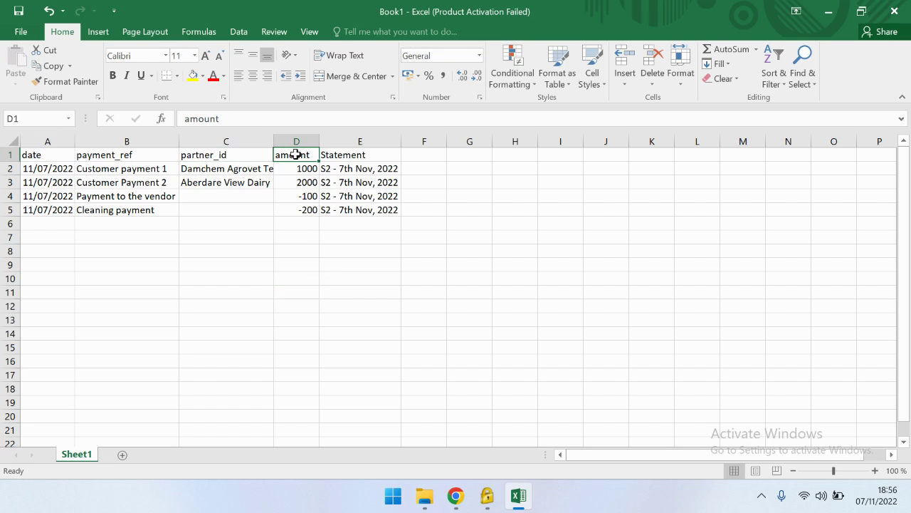
click(342, 155)
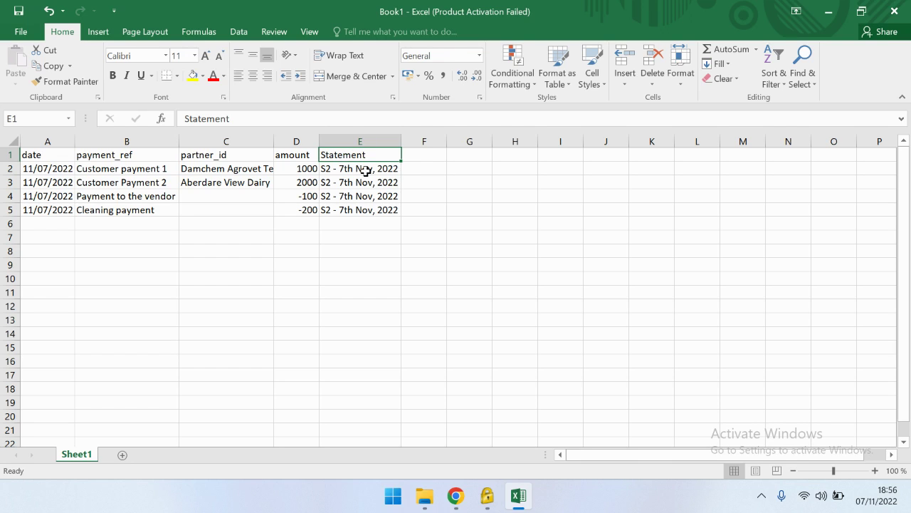
drag(364, 171, 376, 208)
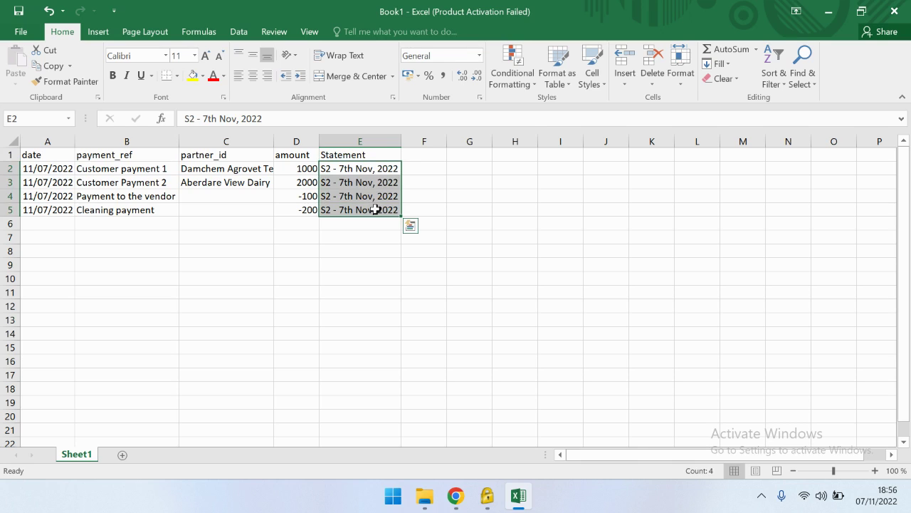
click(377, 171)
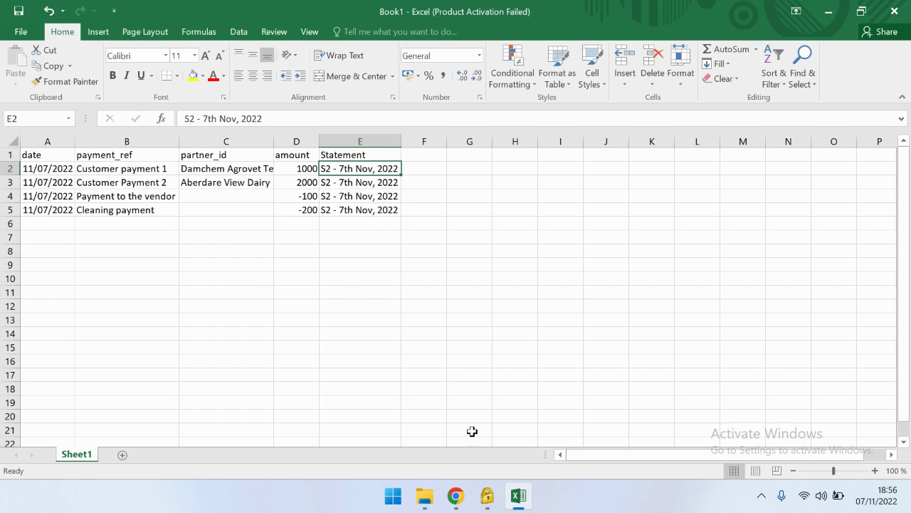
Step: Open KCB Global's bank transactions as a list with running balances and its extra options
click(456, 497)
click(395, 438)
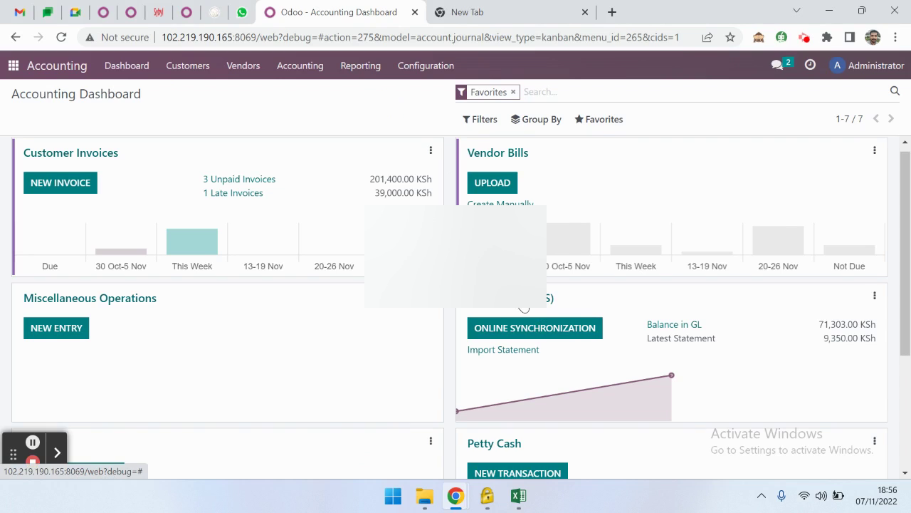
click(508, 304)
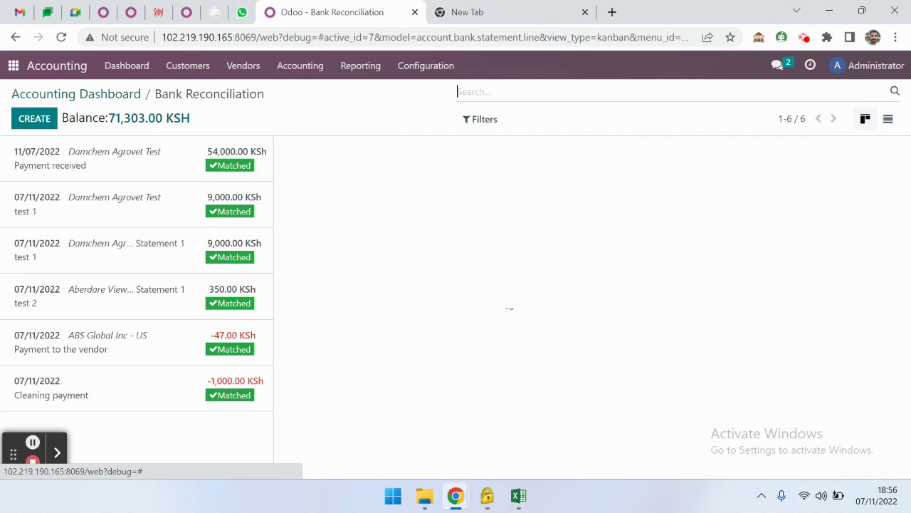
click(888, 120)
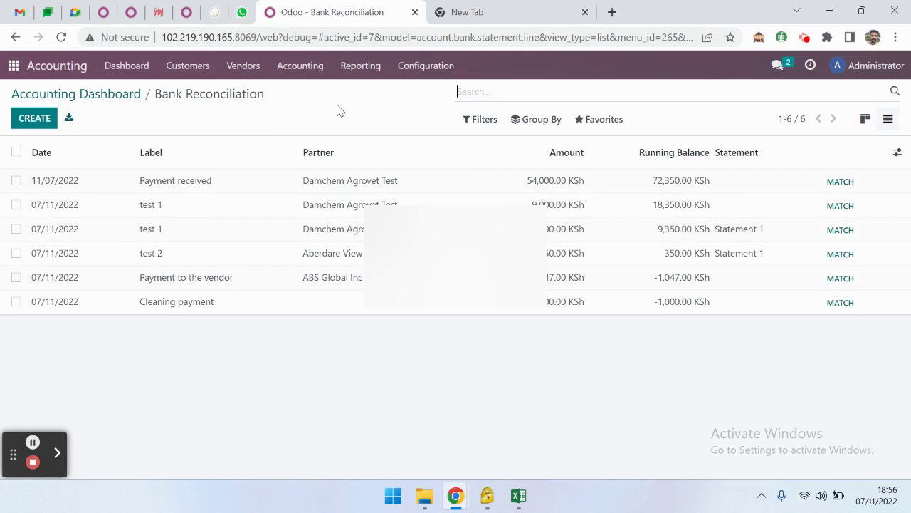
click(601, 120)
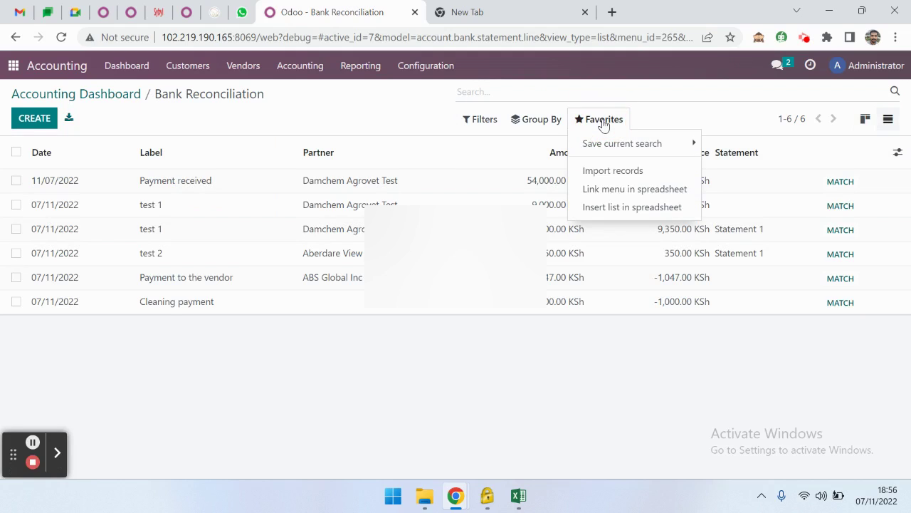
Step: Upload Book1.xlsx, test its column mapping, and import its four statement lines
click(608, 171)
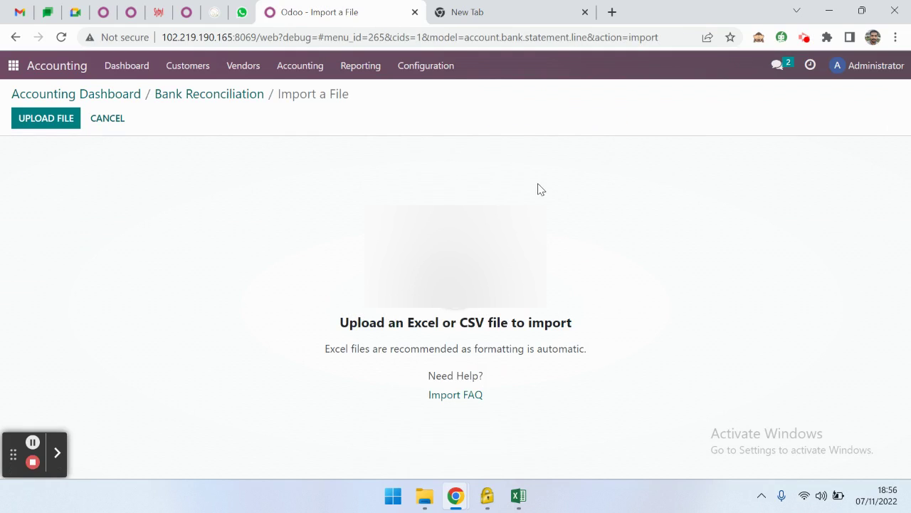
click(42, 118)
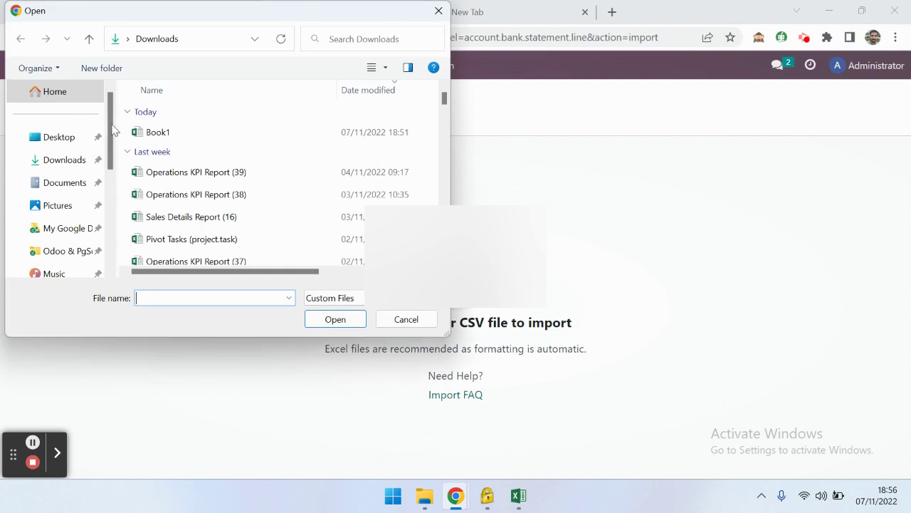
double_click(168, 134)
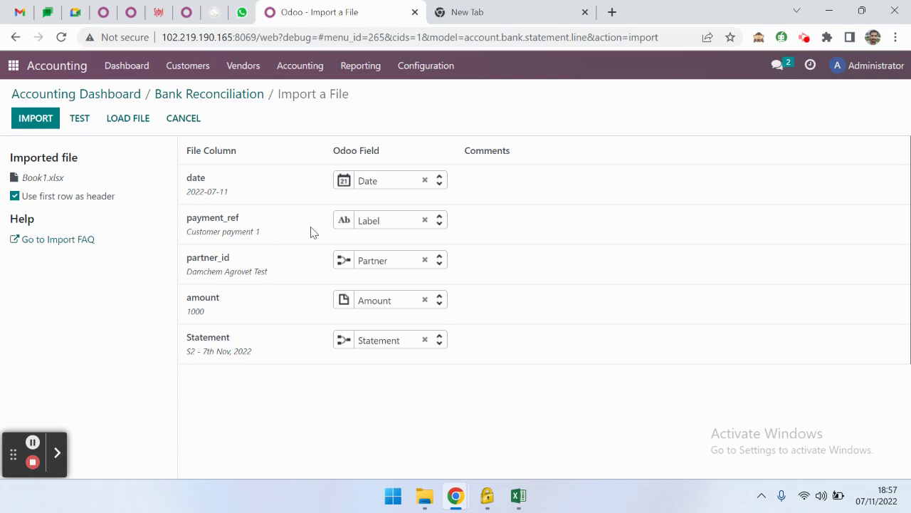
click(74, 118)
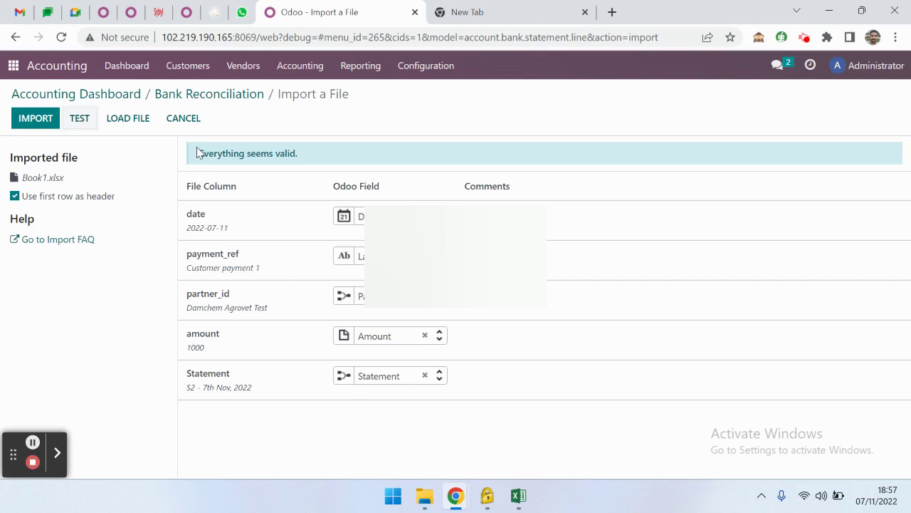
click(35, 120)
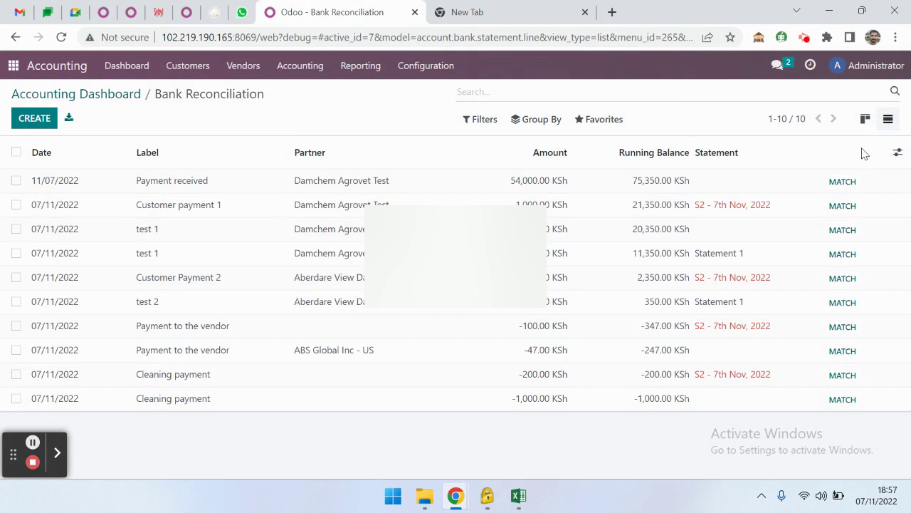
Step: Show only Not Matched bank lines in the reconciliation card view
click(866, 121)
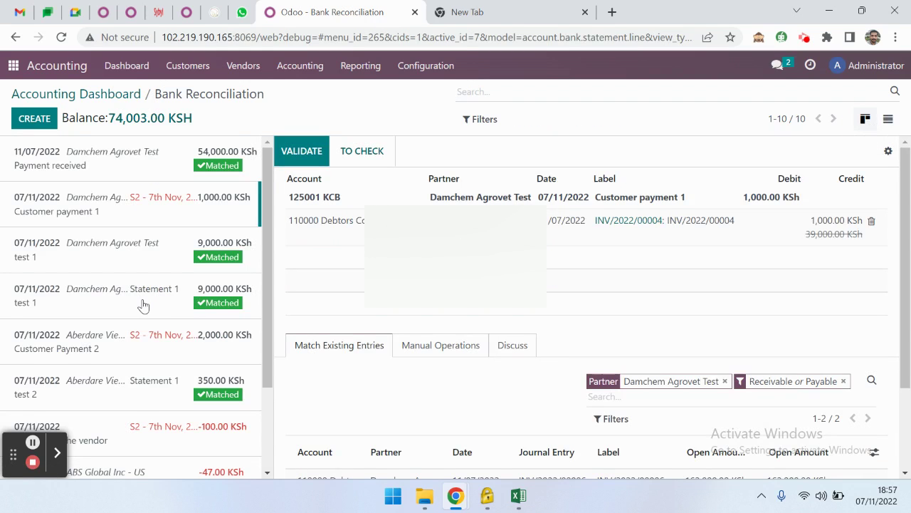
scroll(143, 304, down, 2)
scroll(143, 305, up, 2)
click(484, 121)
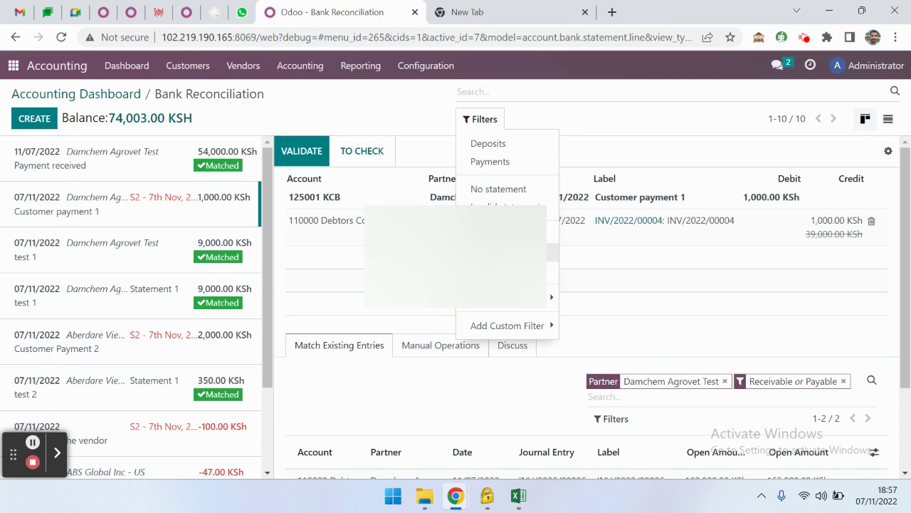
click(552, 252)
click(377, 114)
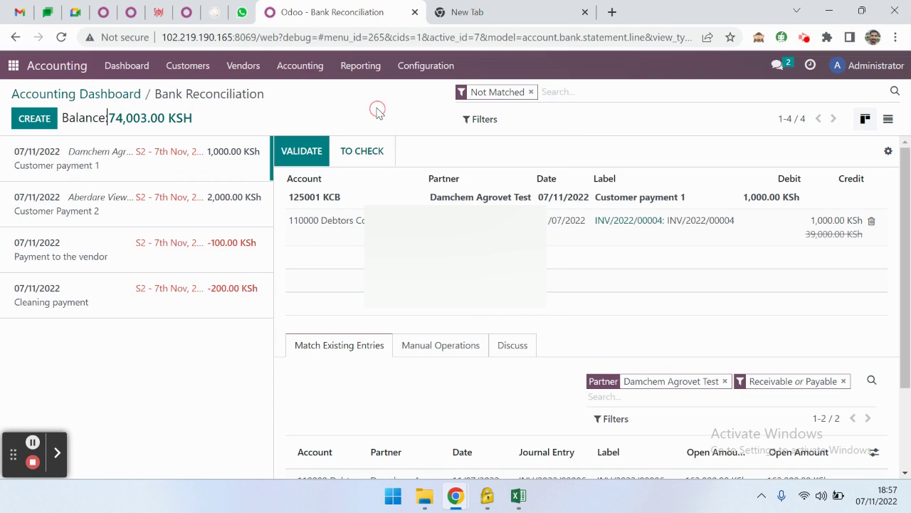
click(218, 360)
Step: Reconcile Customer payment 1 against invoice INV/2022/00004
scroll(596, 302, down, 1)
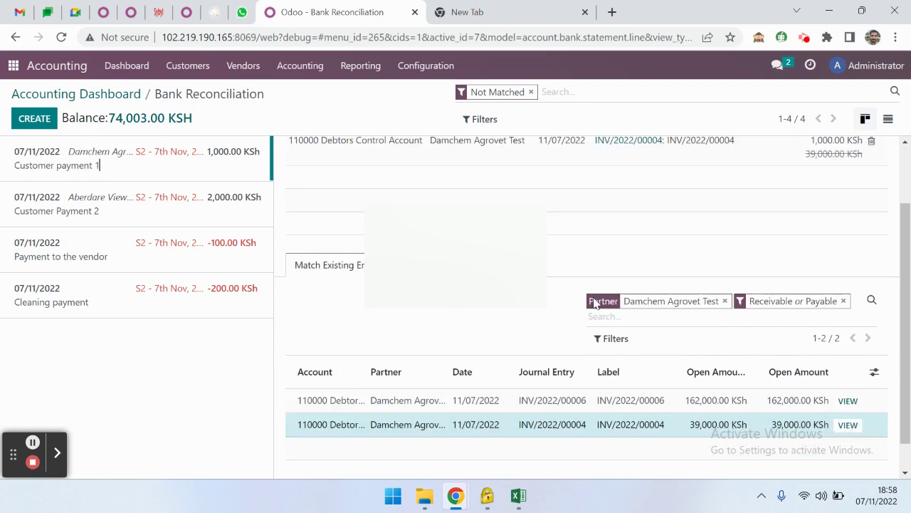
scroll(595, 302, down, 1)
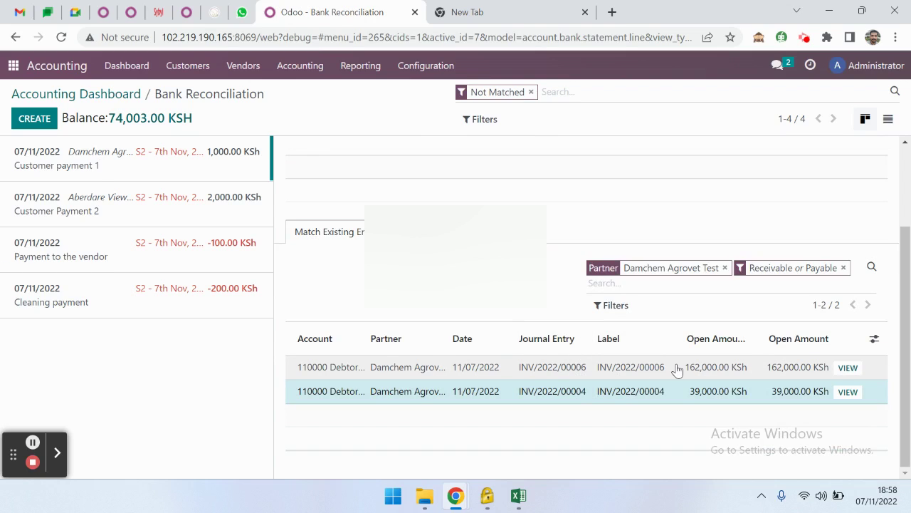
click(606, 362)
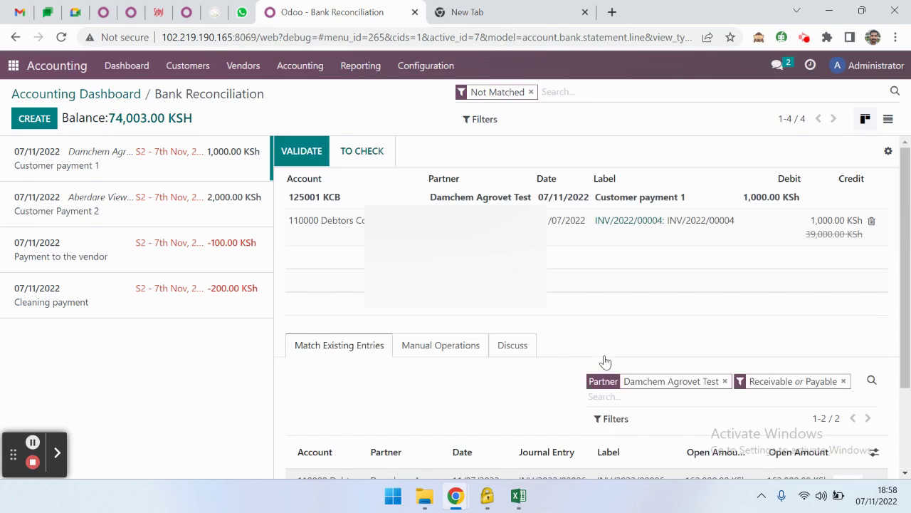
click(311, 152)
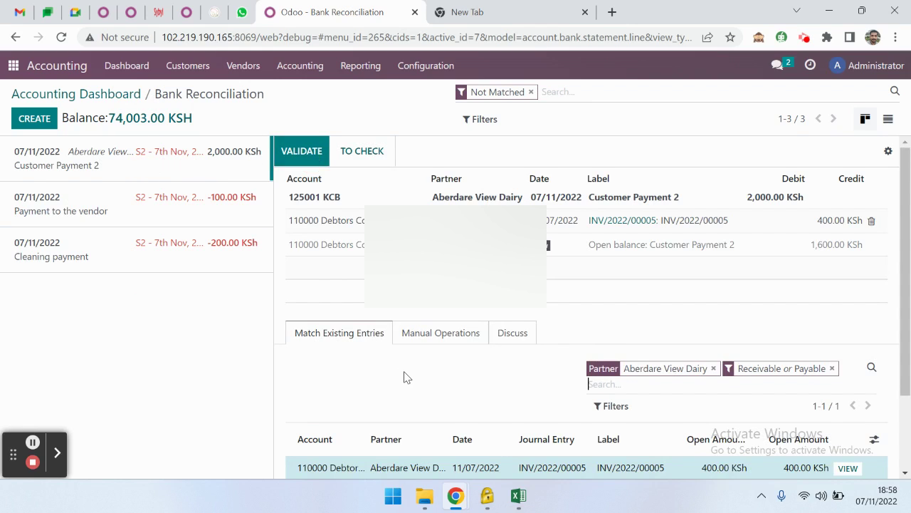
scroll(403, 377, down, 1)
scroll(403, 377, up, 1)
Step: Reconcile Customer Payment 2 with INV/2022/00005 and post the vendor payment to 510200 Administration Expenses
click(305, 156)
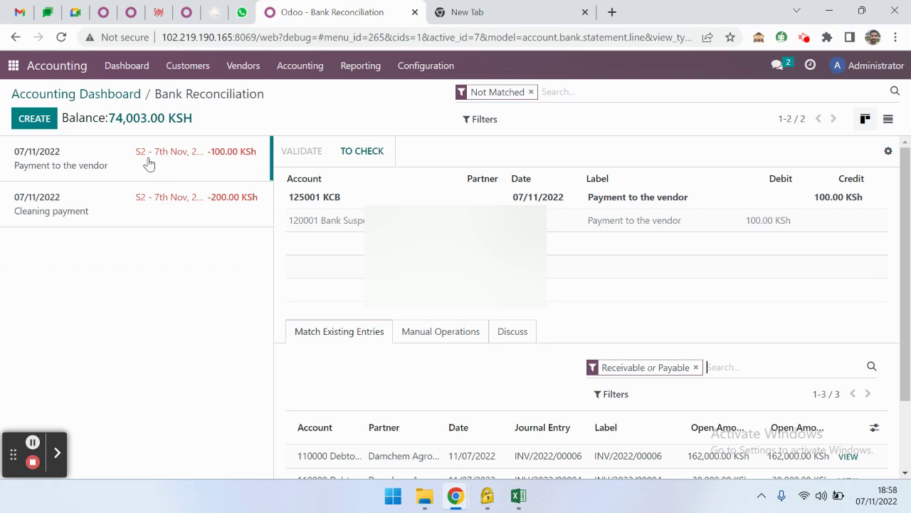
click(445, 341)
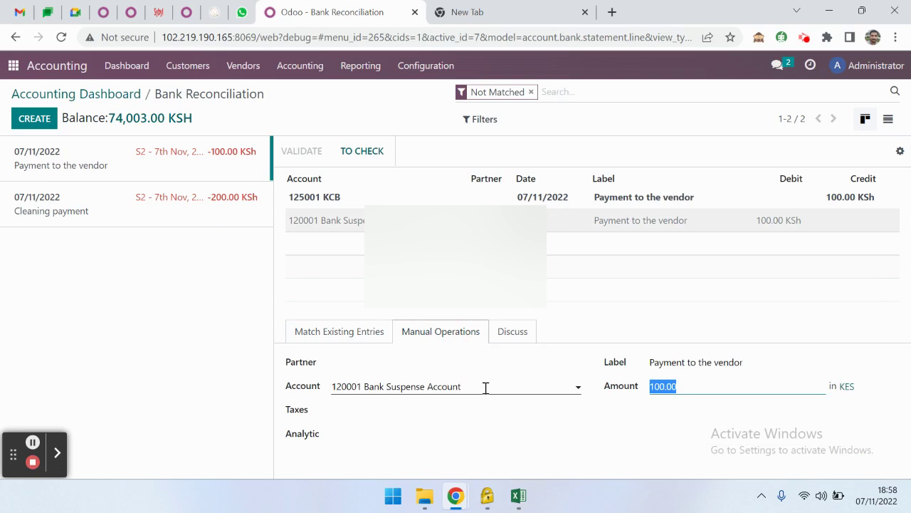
click(486, 387)
drag(464, 388, 284, 388)
text(a)
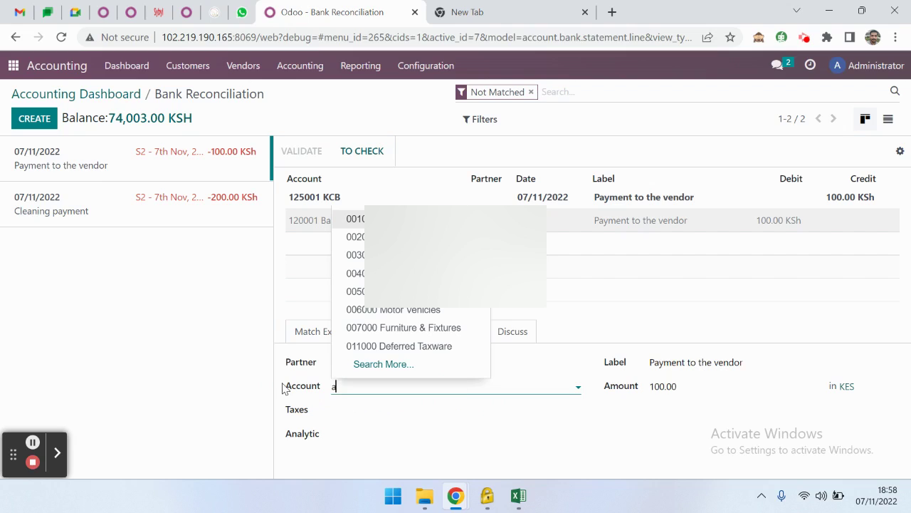
text(dmi)
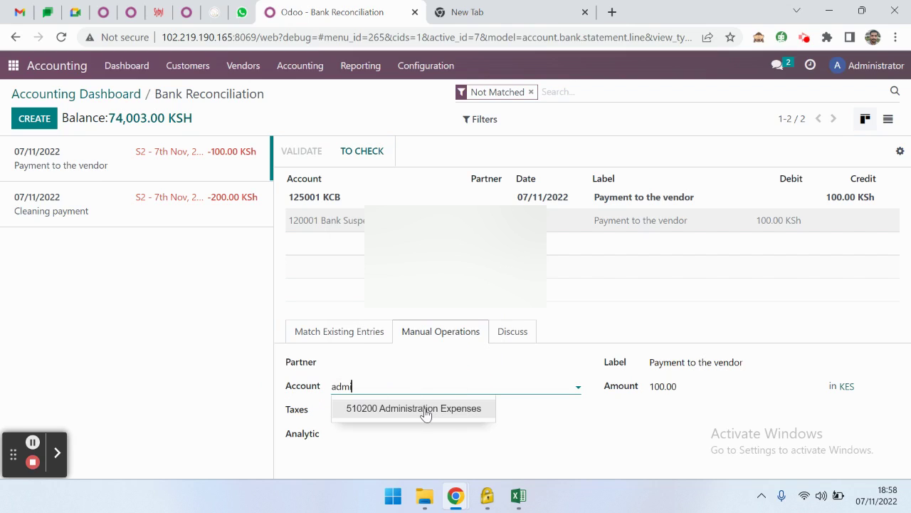
click(425, 408)
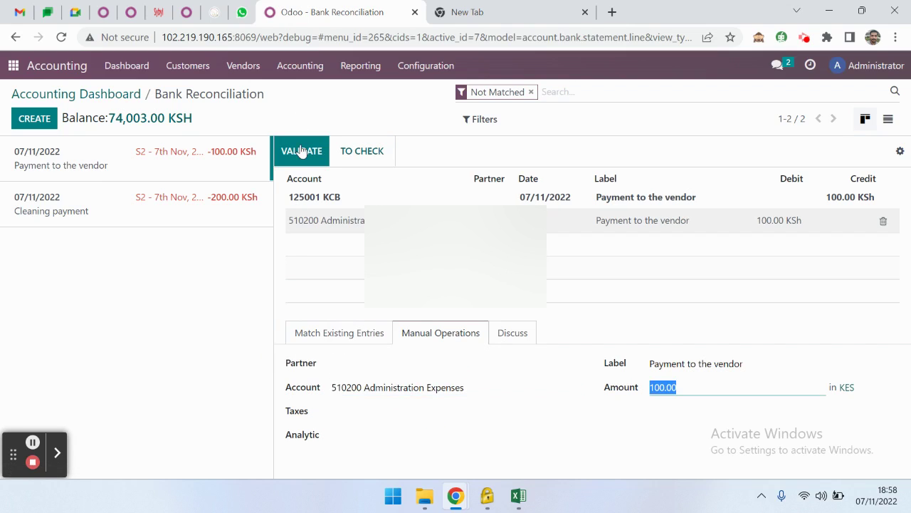
click(290, 161)
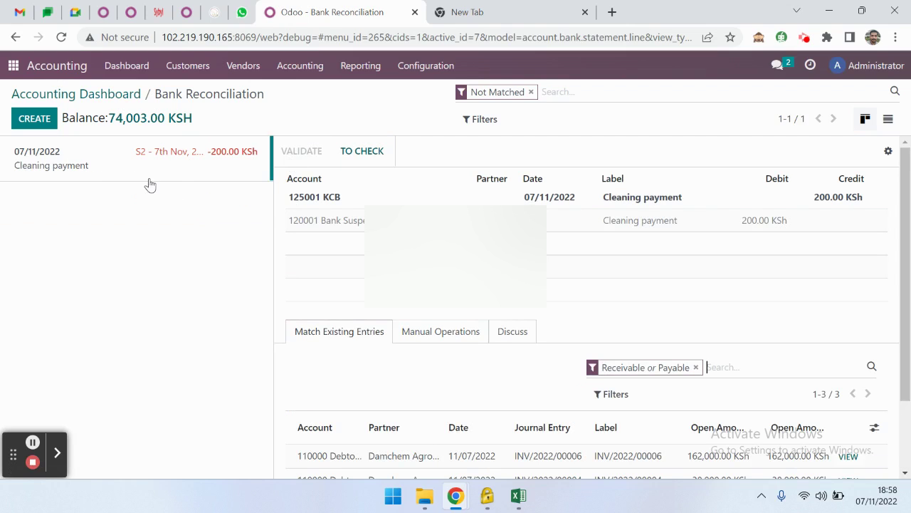
Step: Post the Cleaning payment to 511000 Office Expense and validate it
click(140, 174)
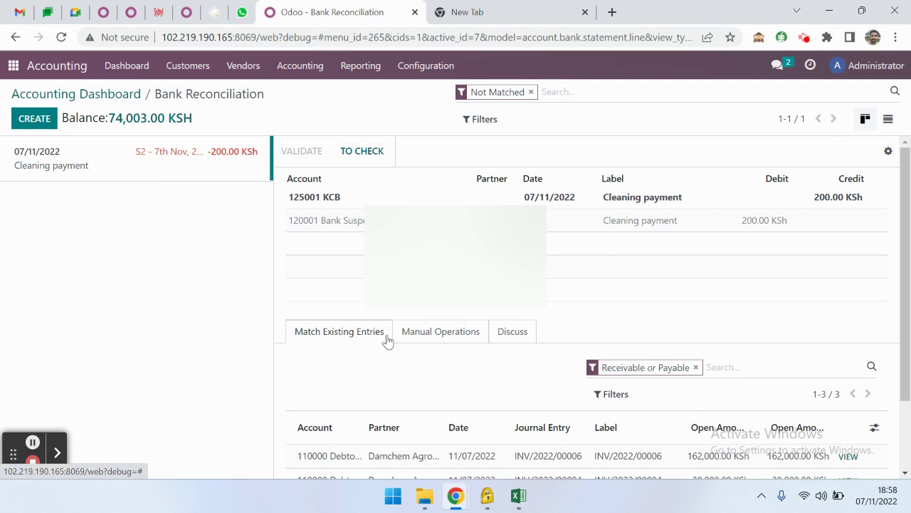
click(456, 341)
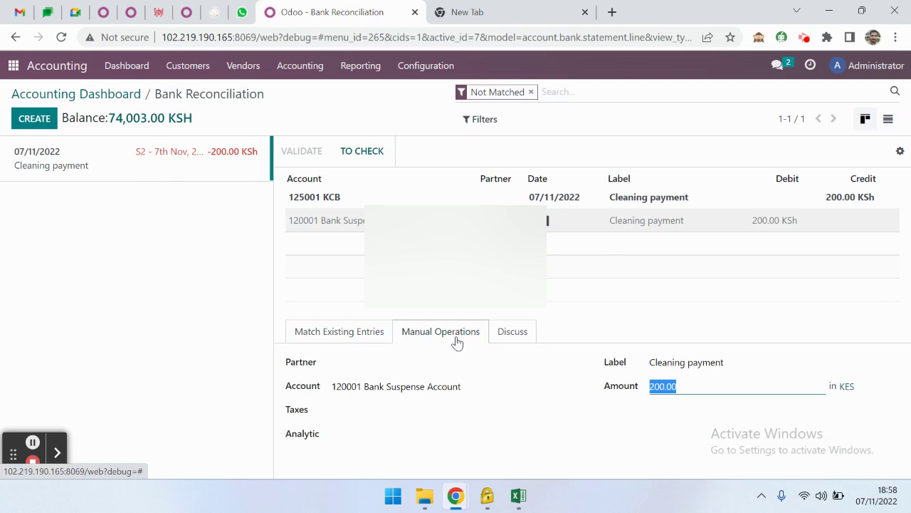
click(347, 386)
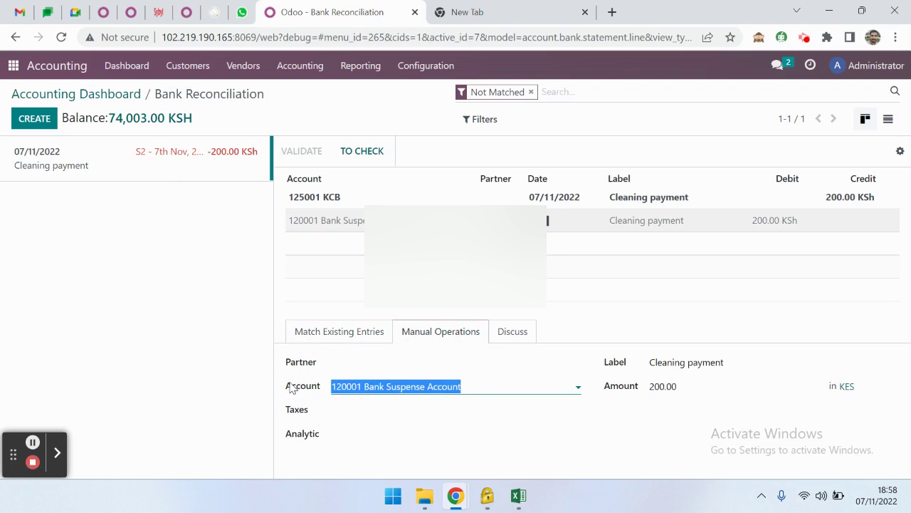
text(expe)
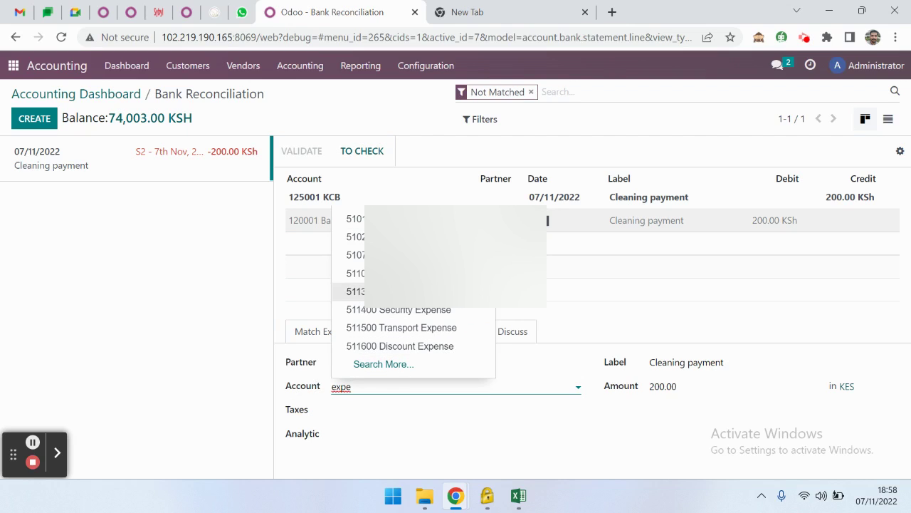
click(427, 273)
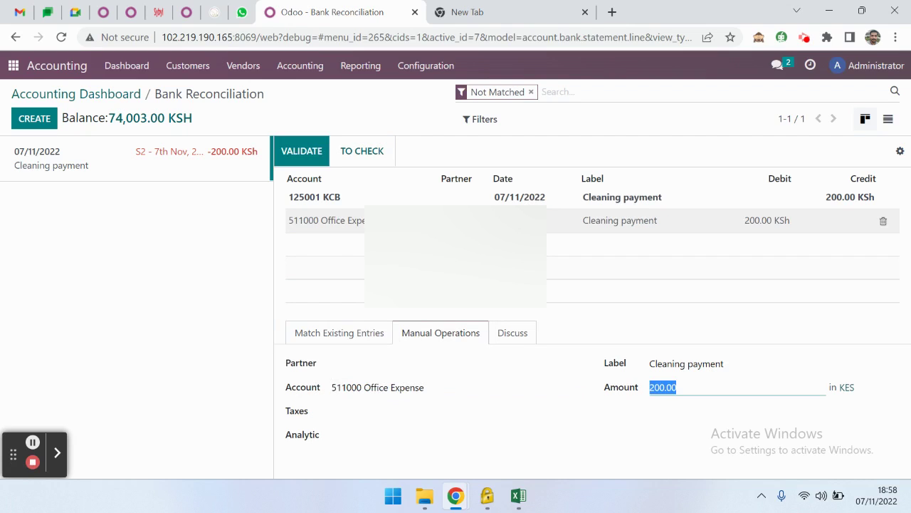
click(299, 152)
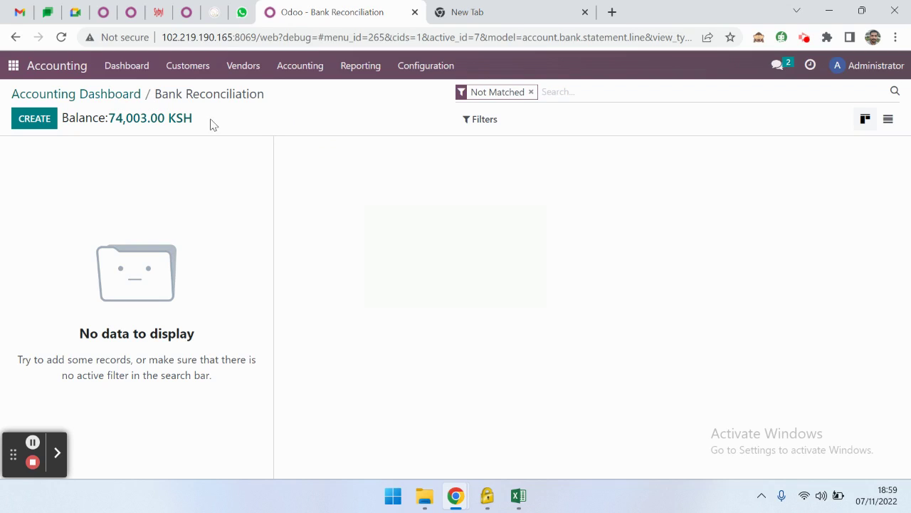
Step: Show all ten KCB Global lines in list view with the Not Matched filter removed
click(888, 118)
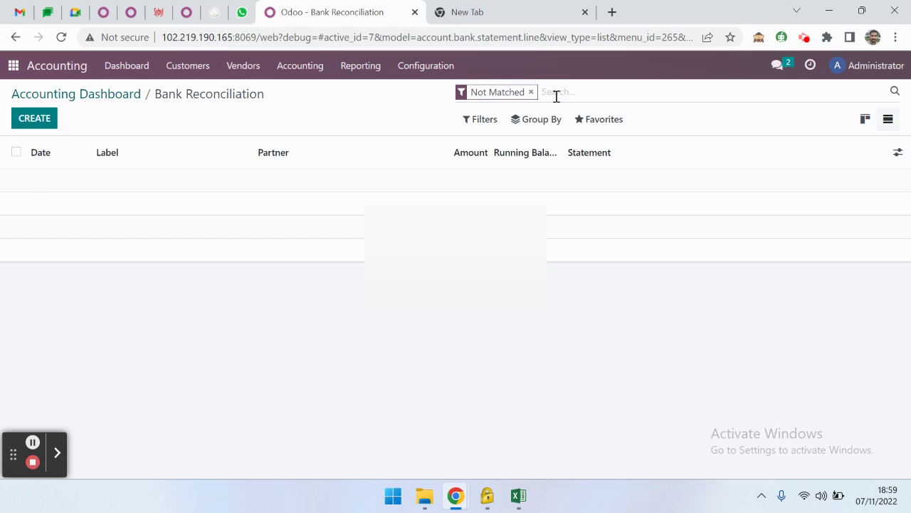
click(531, 93)
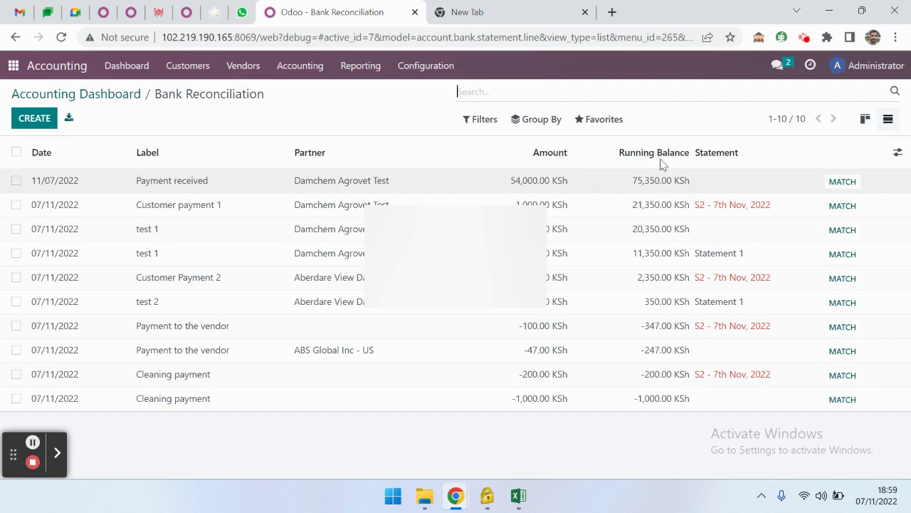